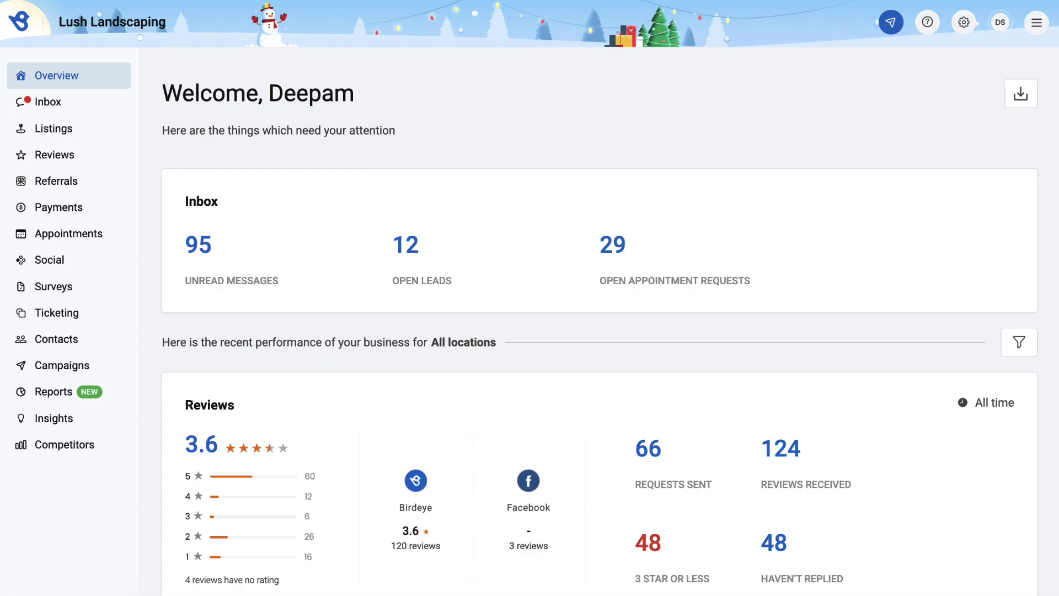
# - Start a new social post and generate an AI post idea from the suggested topic "Lawn maintenance pros."
pyautogui.click(49, 260)
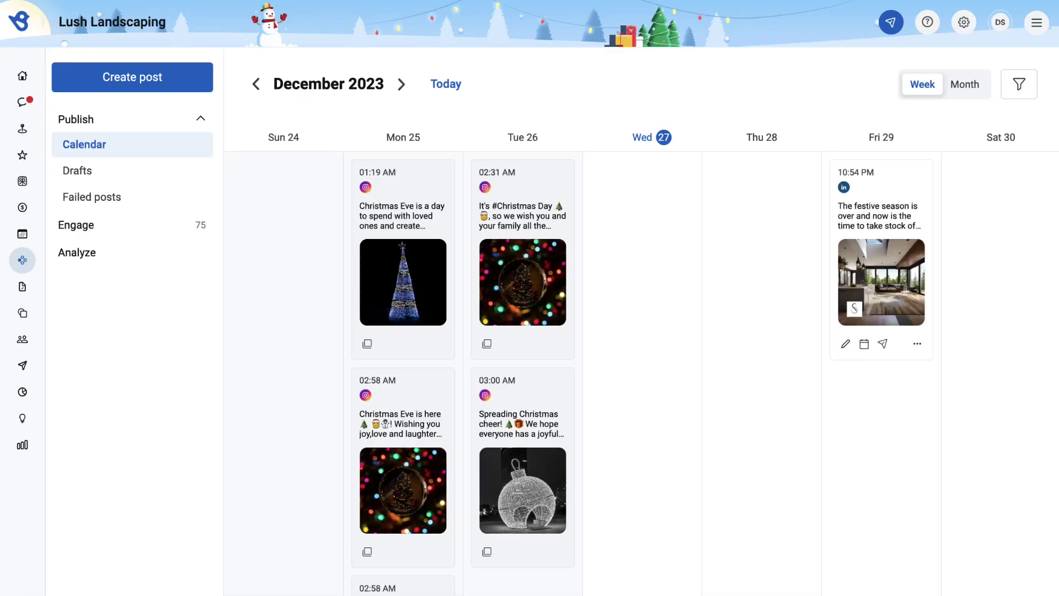
pyautogui.click(132, 77)
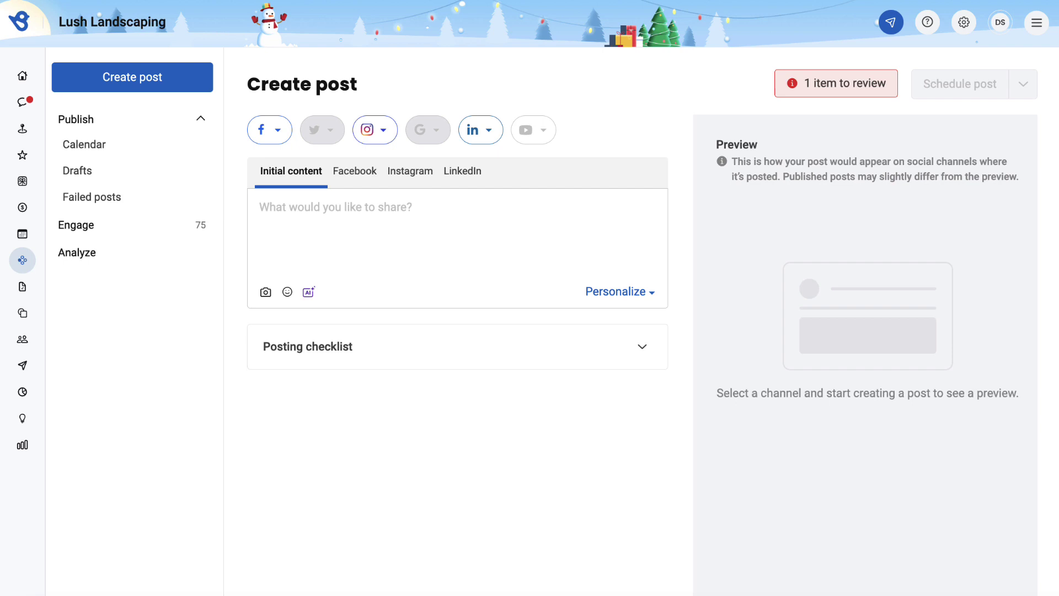
pyautogui.click(309, 296)
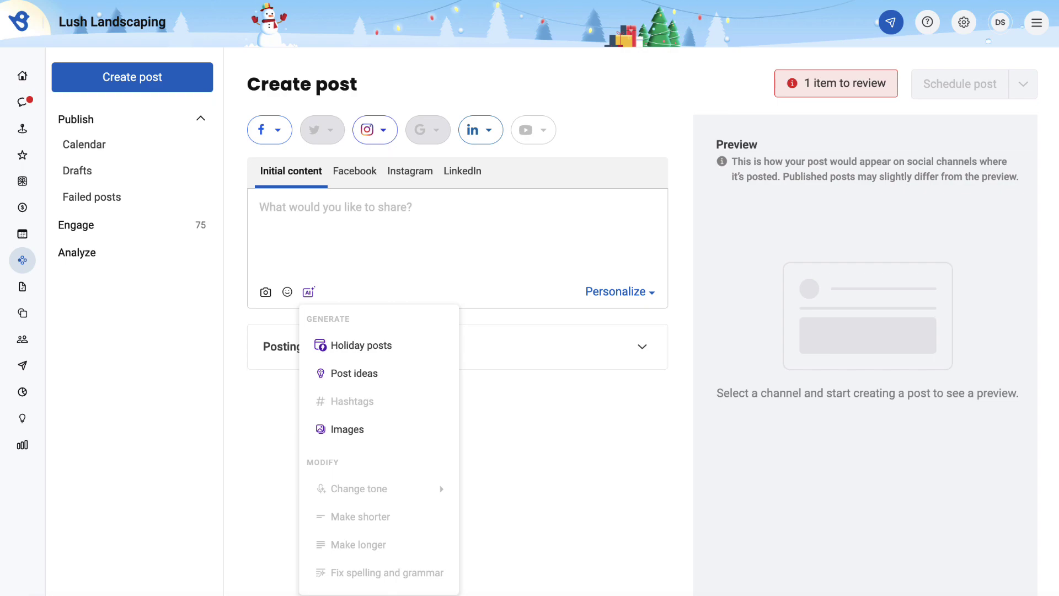
pyautogui.click(346, 374)
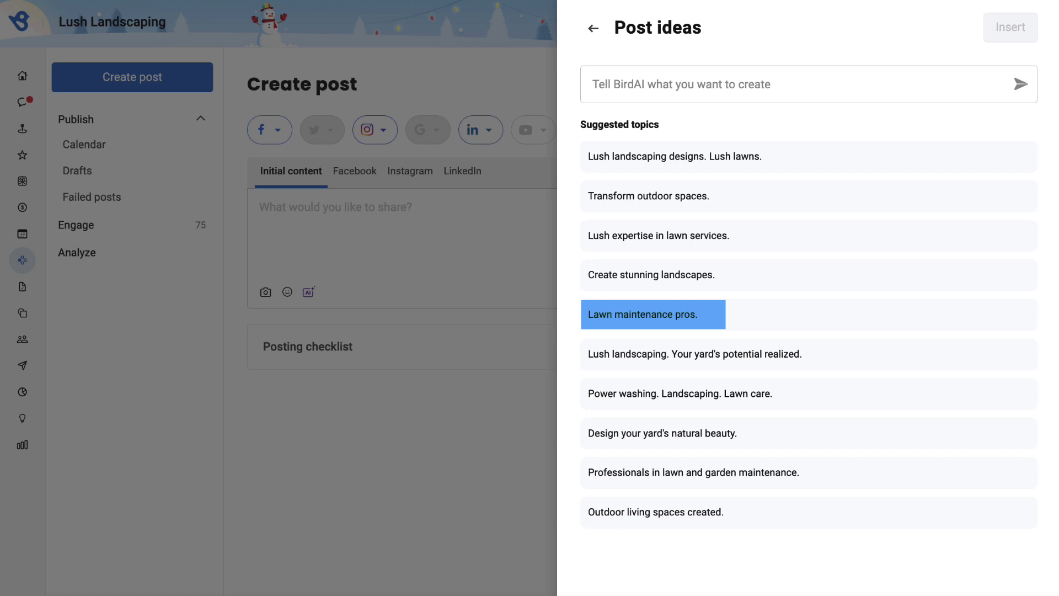
pyautogui.click(653, 314)
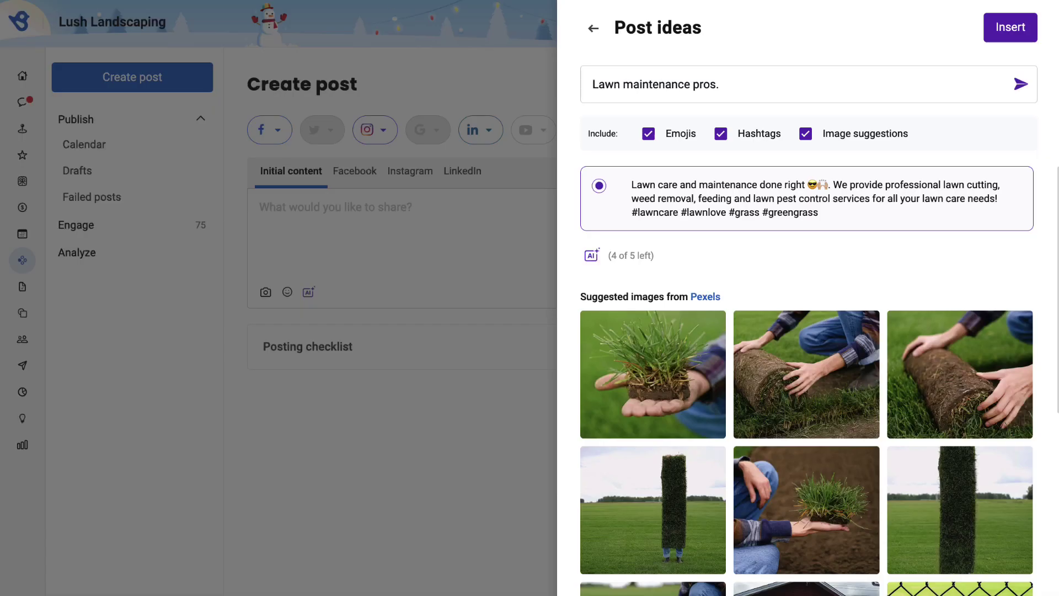
# - Select the first suggested image, a hand holding a tuft of grass, and insert it with the generated text into the post
pyautogui.click(598, 331)
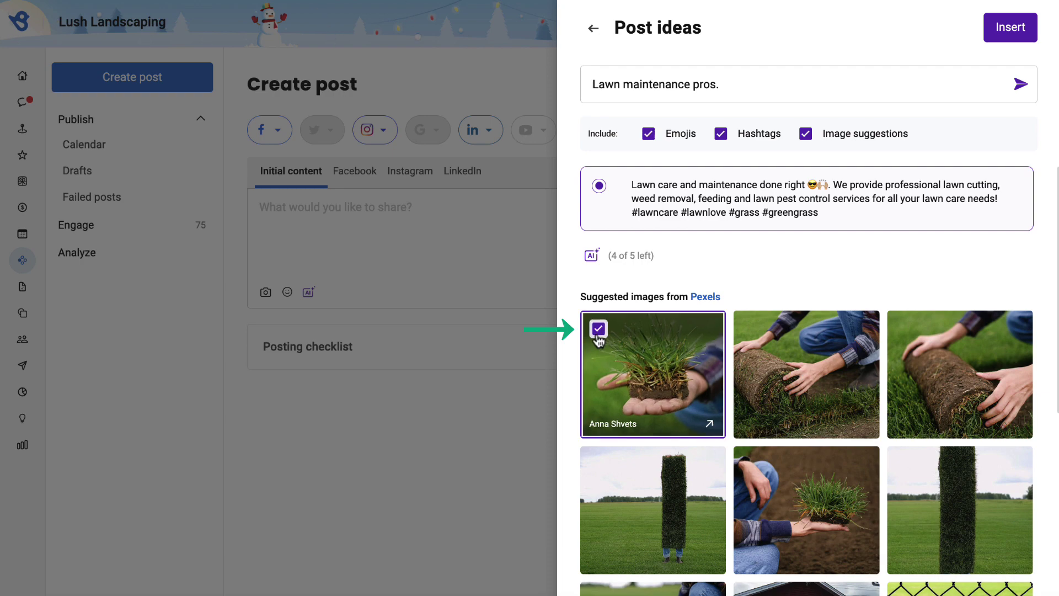
pyautogui.click(1009, 27)
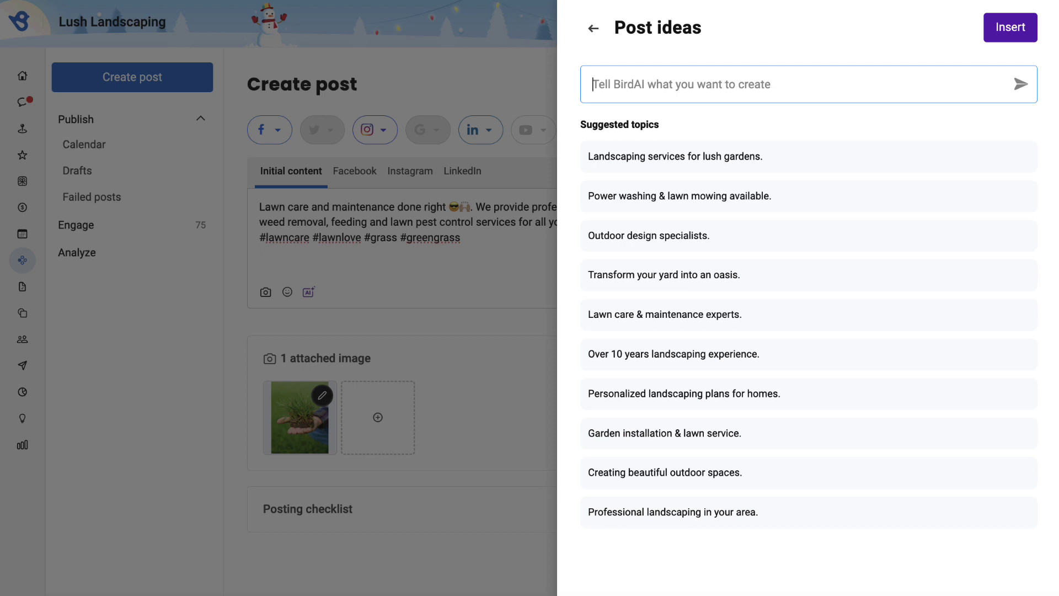
# - Generate an AI post idea from the custom prompt "backyard design for house"
pyautogui.write('backyard design')
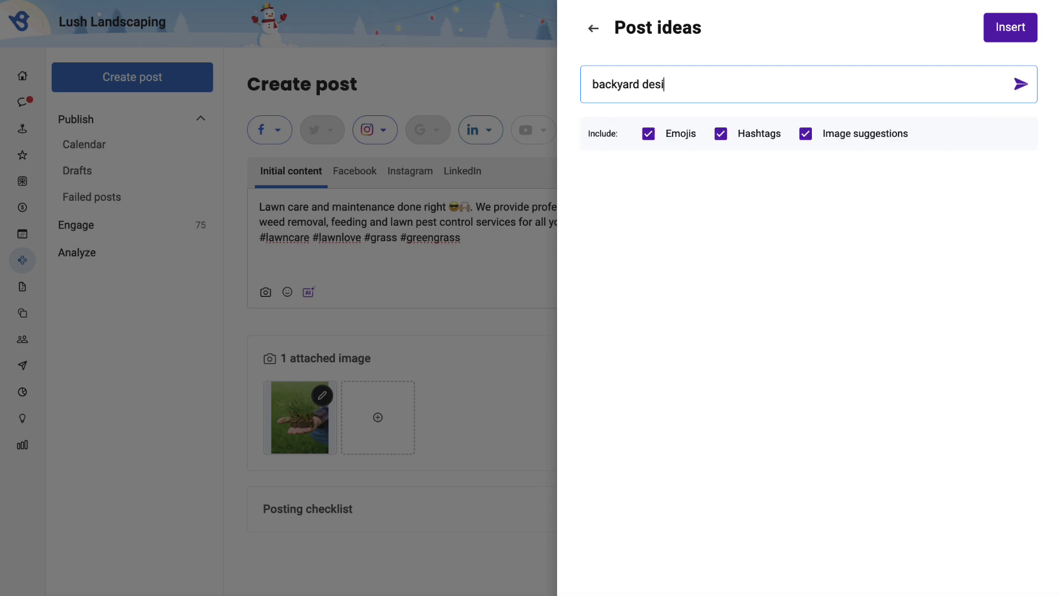
pyautogui.write(' for house')
pyautogui.press('Return')
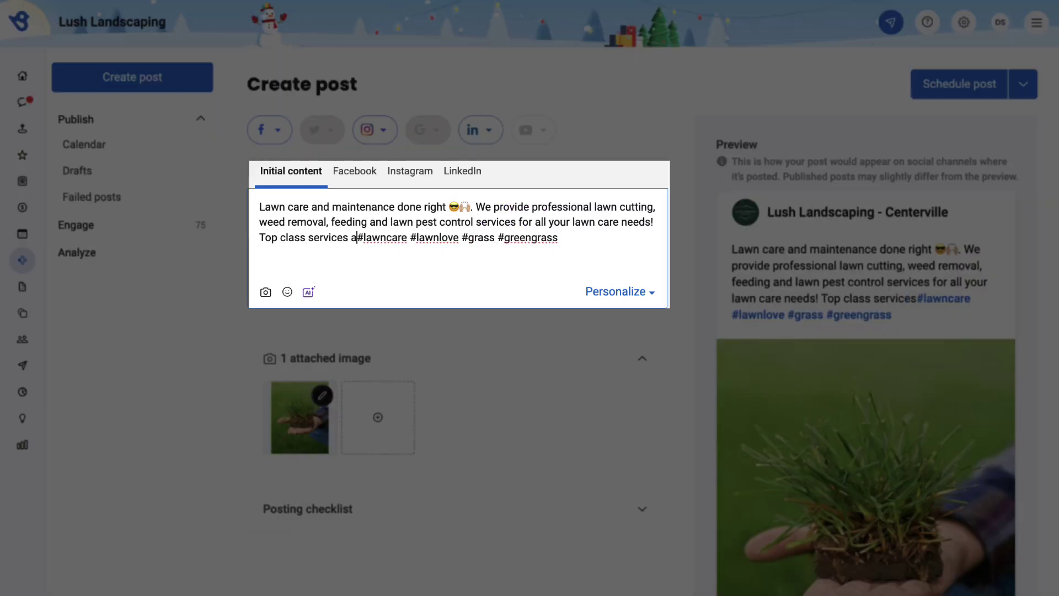
# - Complete the sentence before the hashtags so it reads "Top class services at best prices"
pyautogui.write('at best')
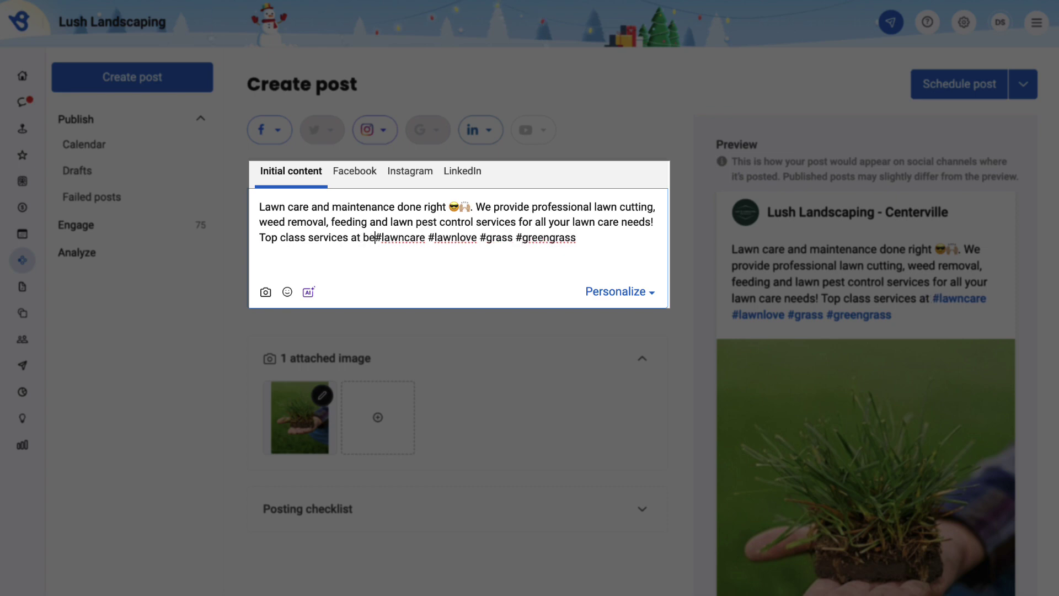
pyautogui.write(' prices')
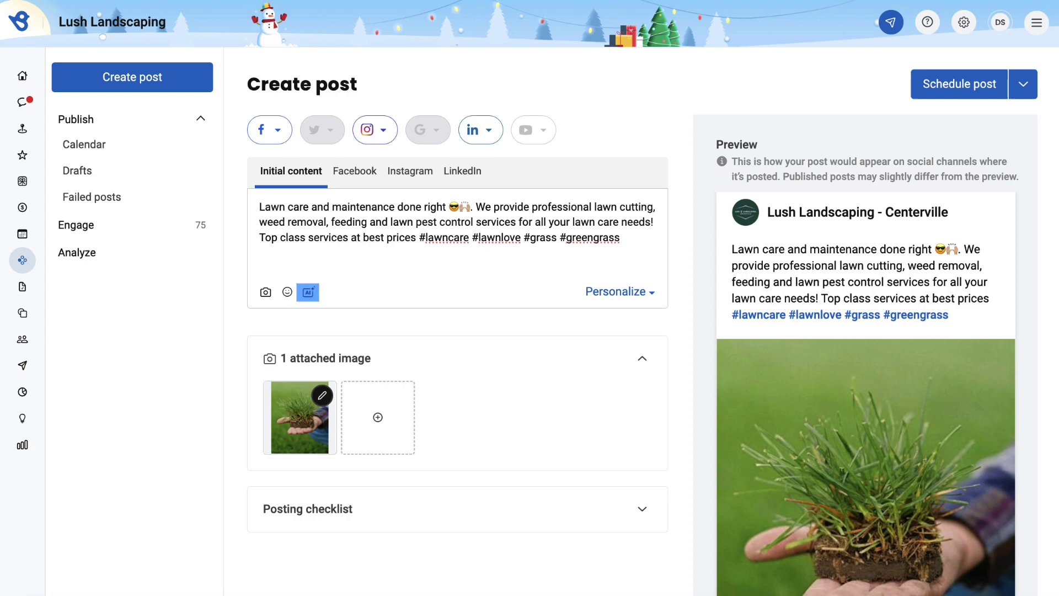
# - Have the AI make the post text shorter and bring up its remaining text modification options
pyautogui.click(308, 291)
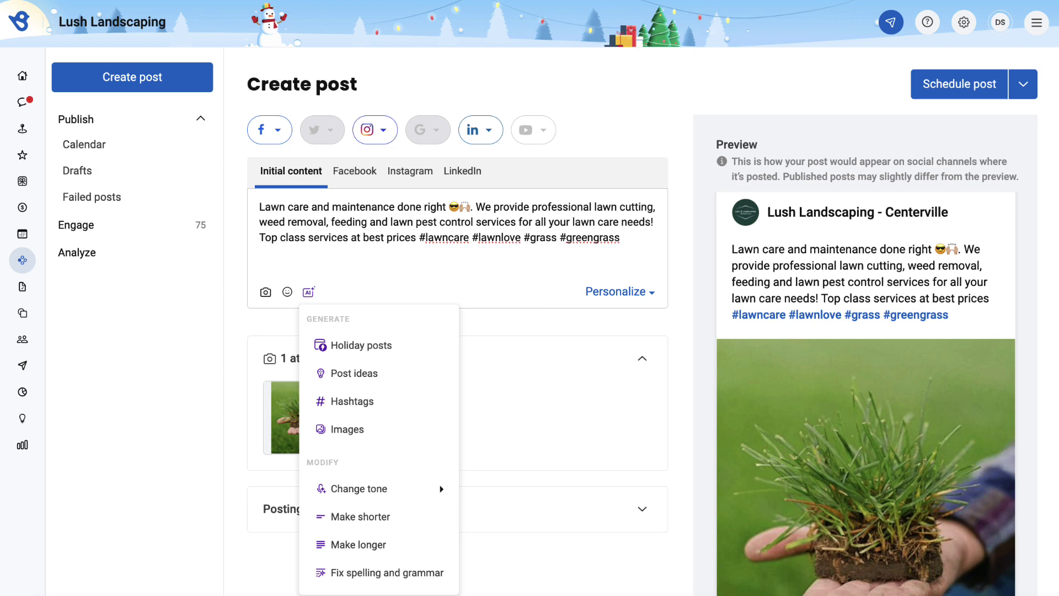
pyautogui.click(360, 516)
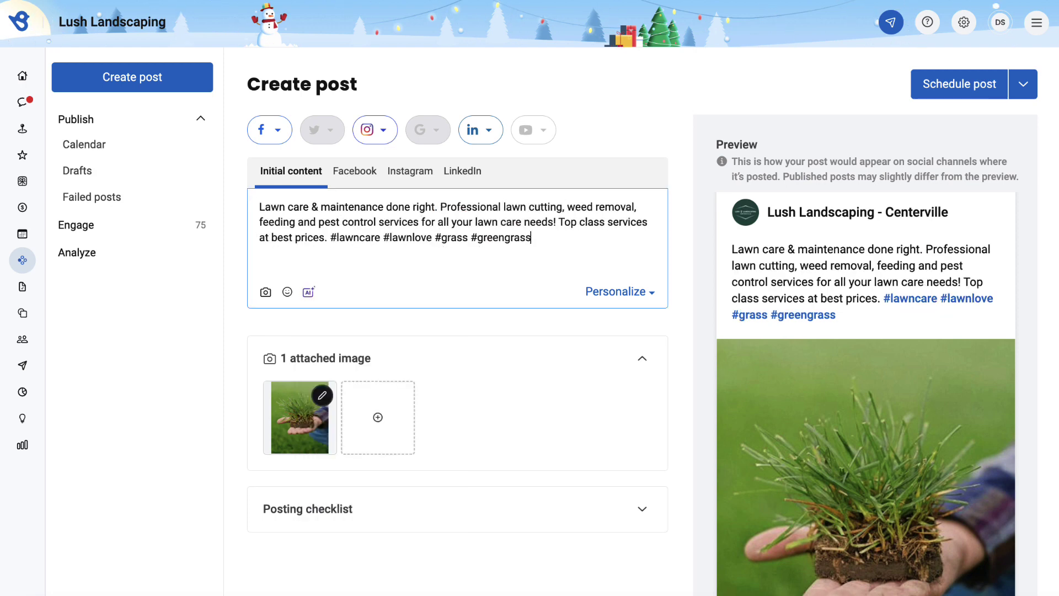
pyautogui.click(309, 291)
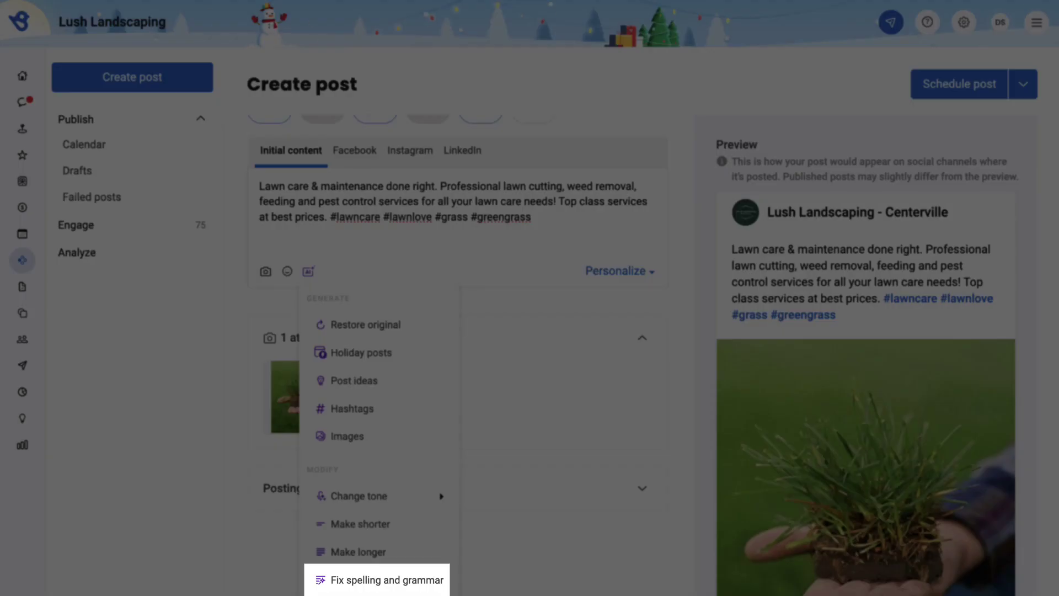
pyautogui.moveTo(378, 495)
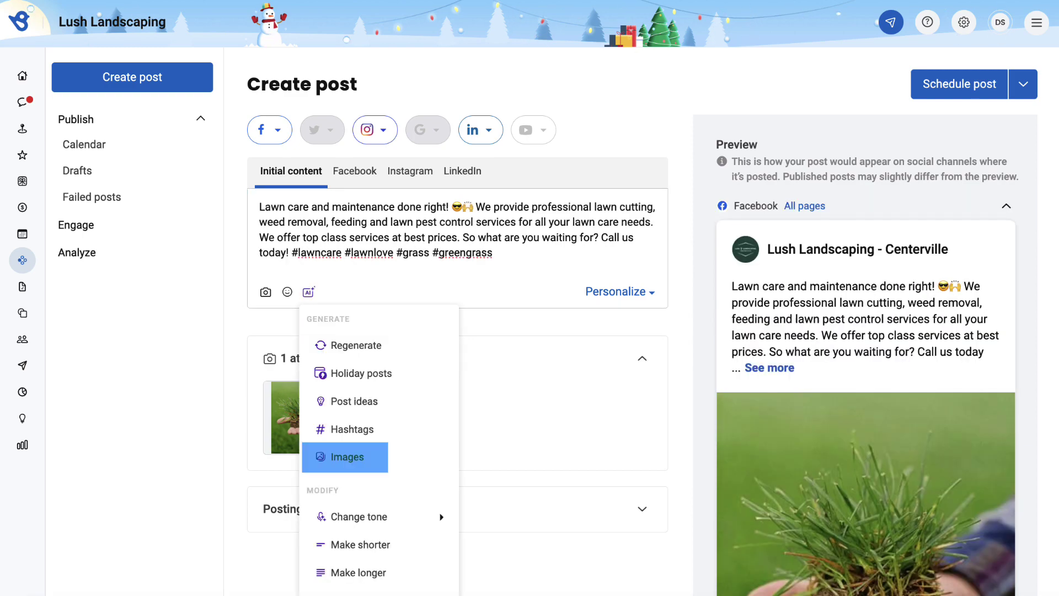
# - Generate AI images in square orientation from the prompt "backyard lawn design"
pyautogui.click(345, 456)
pyautogui.write('backyard lawn design')
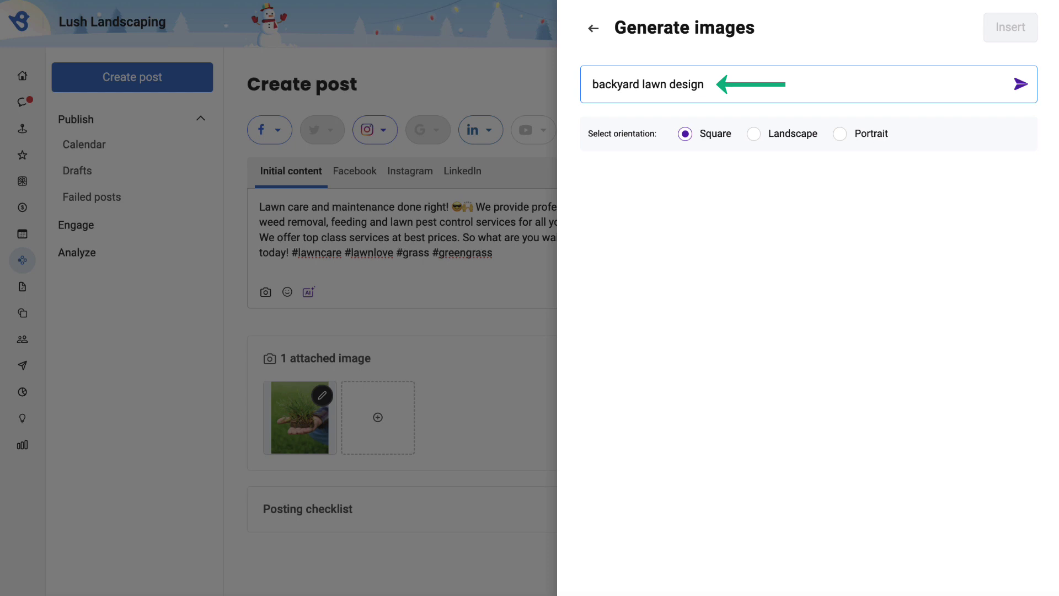
pyautogui.press('Return')
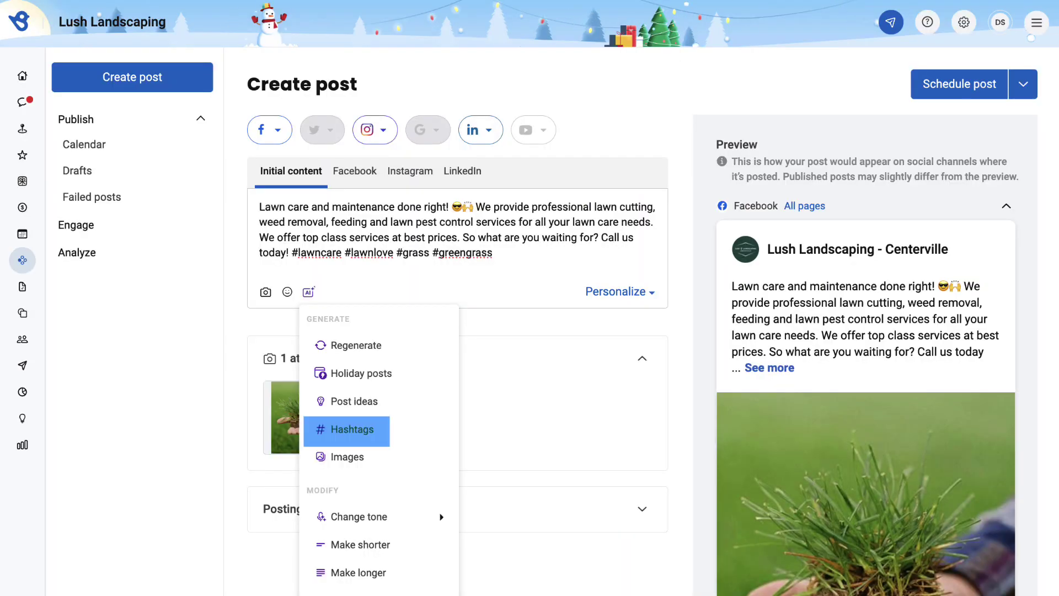
# - Generate additional AI hashtags for the lawn care post
pyautogui.press('Return')
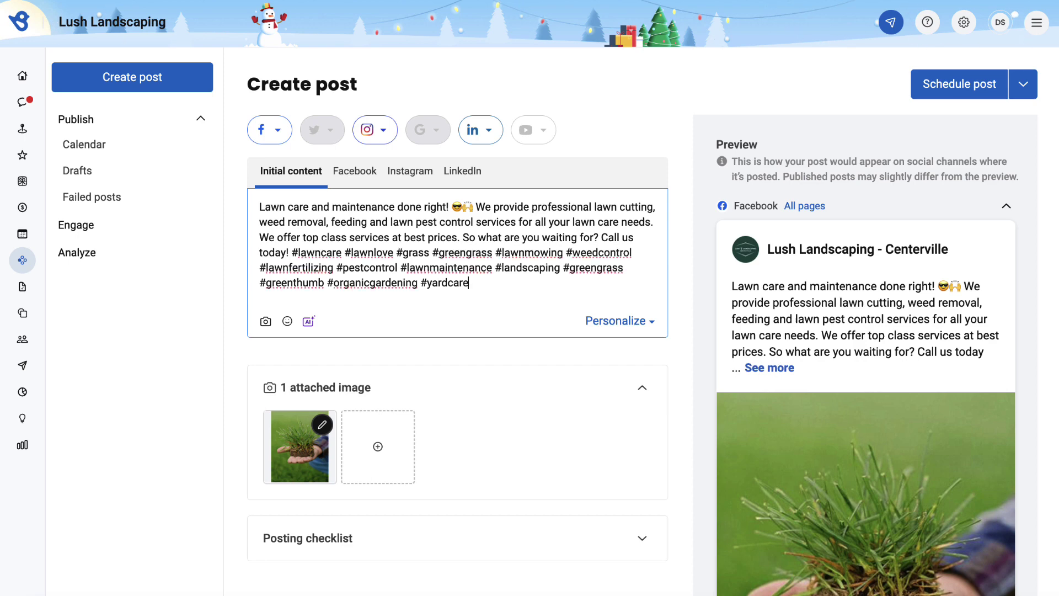
# - Generate an AI holiday post for New Year's Eve from the list of United States holidays
pyautogui.click(308, 321)
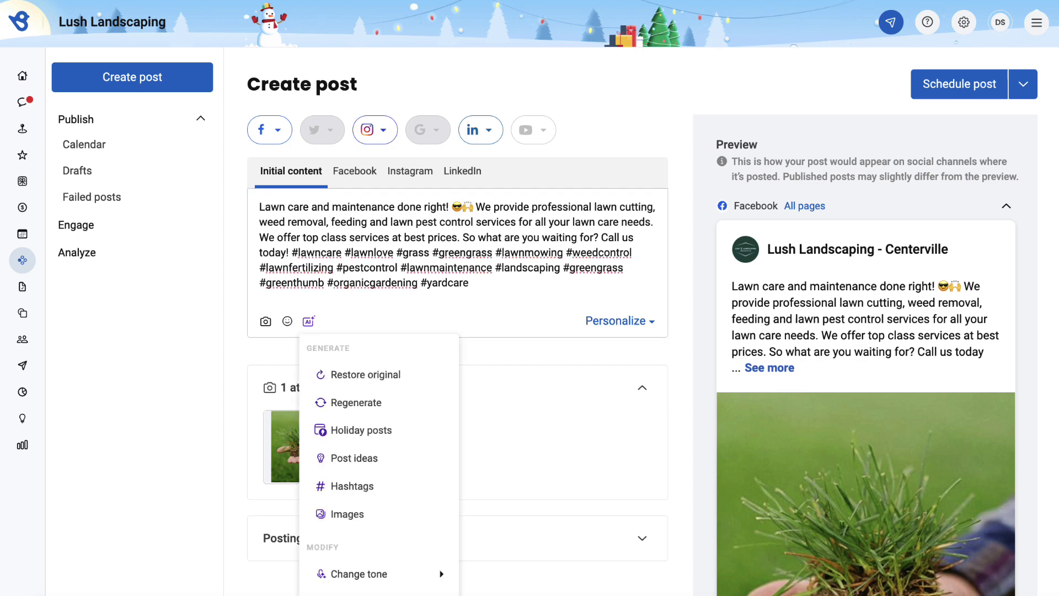
pyautogui.press('Down')
pyautogui.press('Down')
pyautogui.press('Down')
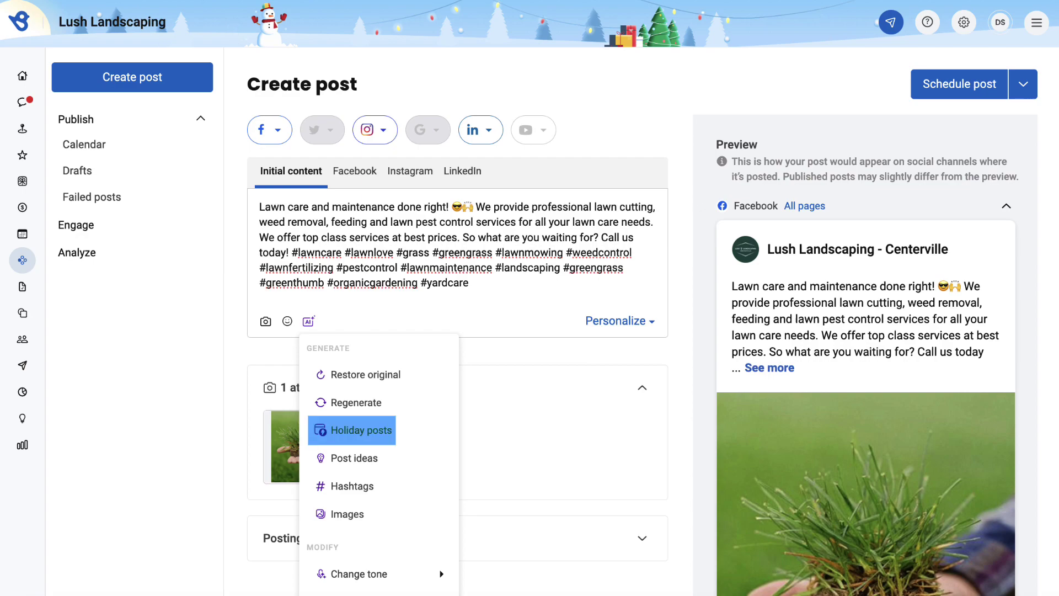
pyautogui.press('Return')
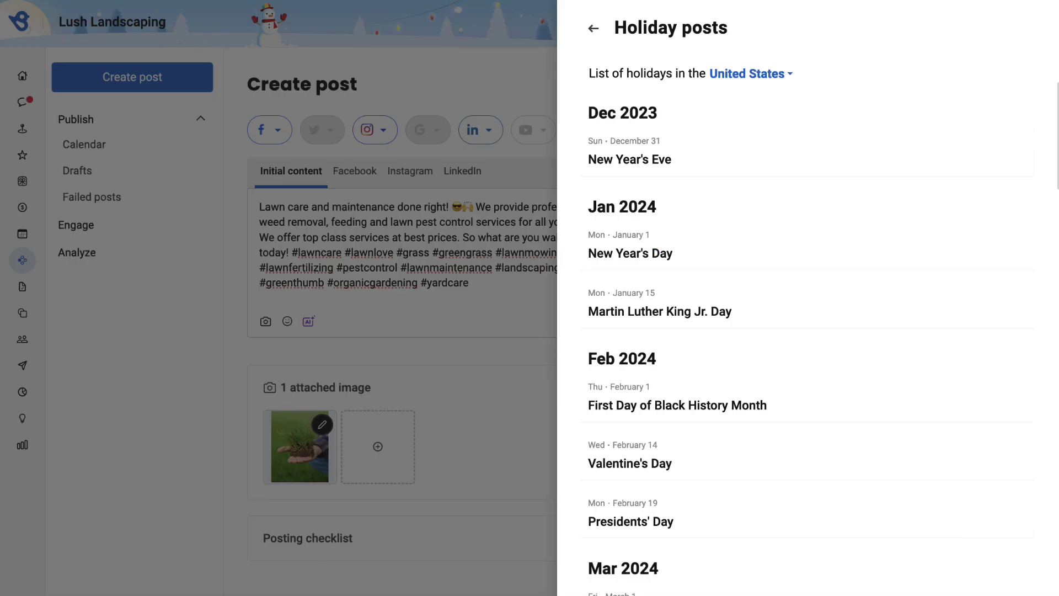
pyautogui.moveTo(969, 166)
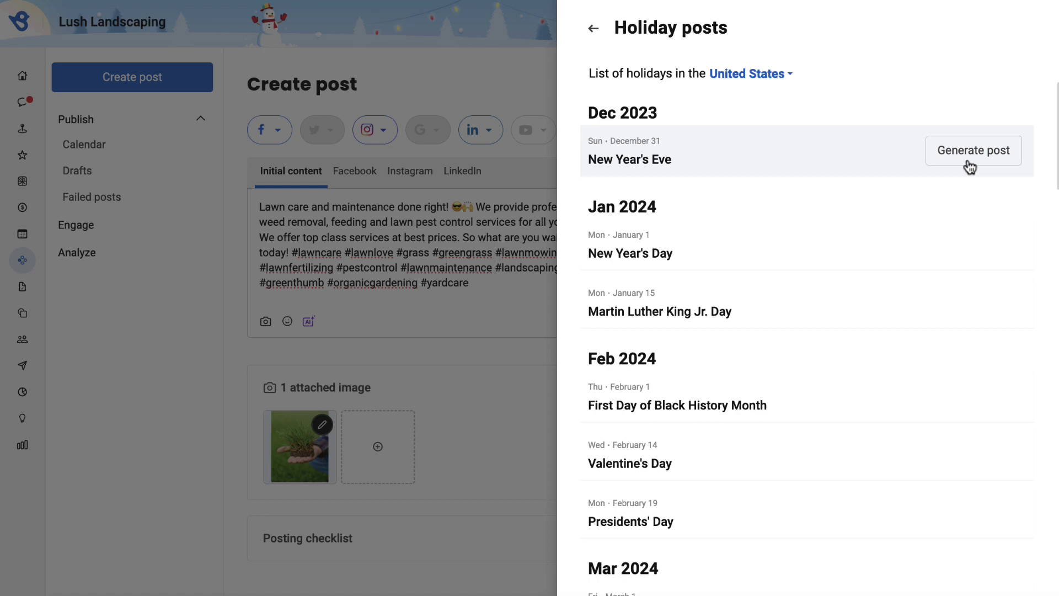
pyautogui.click(968, 166)
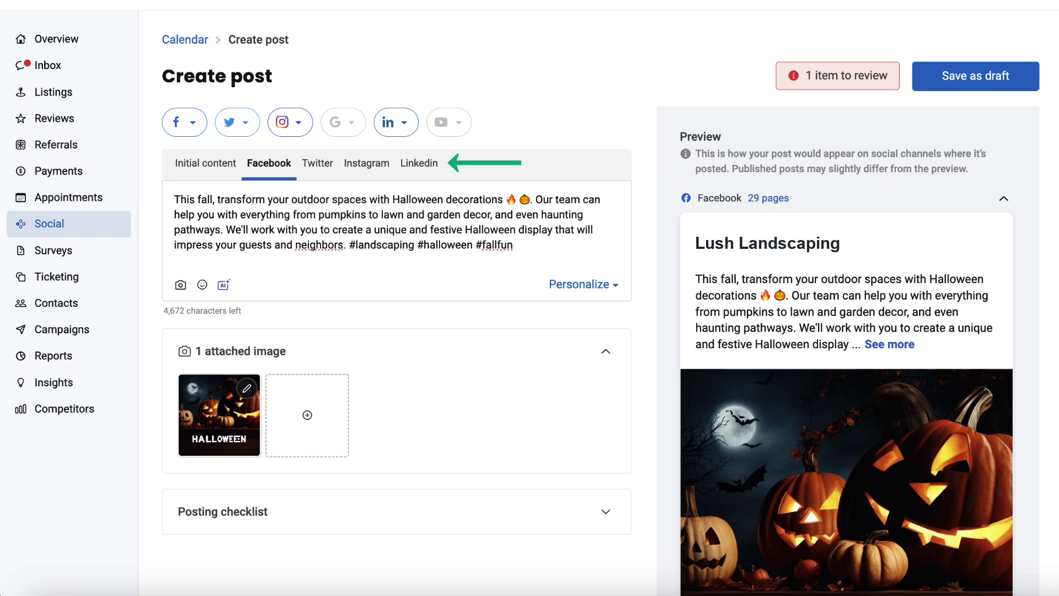
# - Review the Twitter, Instagram and LinkedIn versions of the Halloween post
pyautogui.click(317, 163)
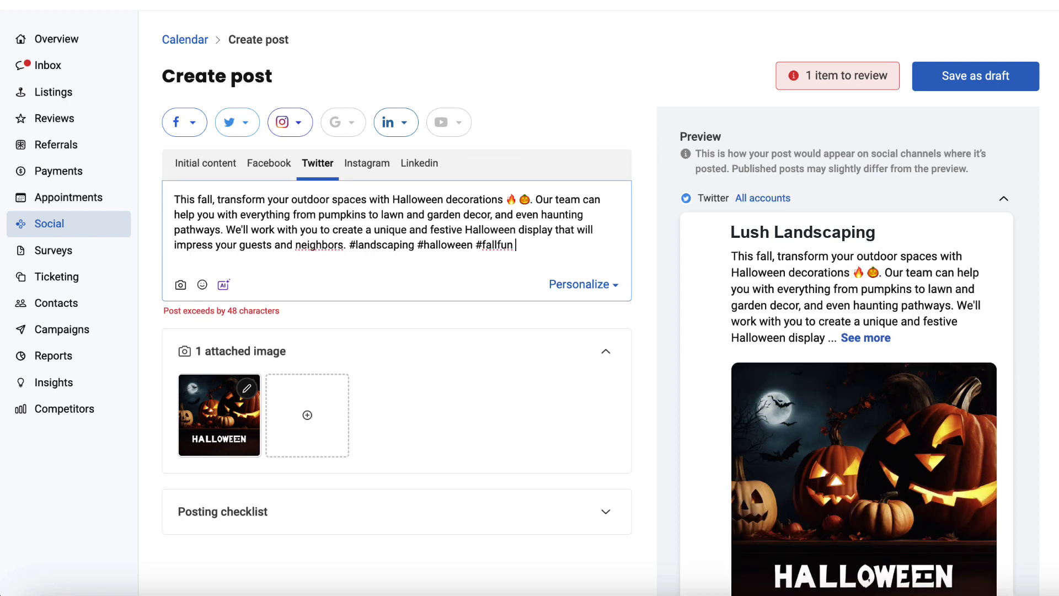
pyautogui.click(367, 162)
pyautogui.click(419, 163)
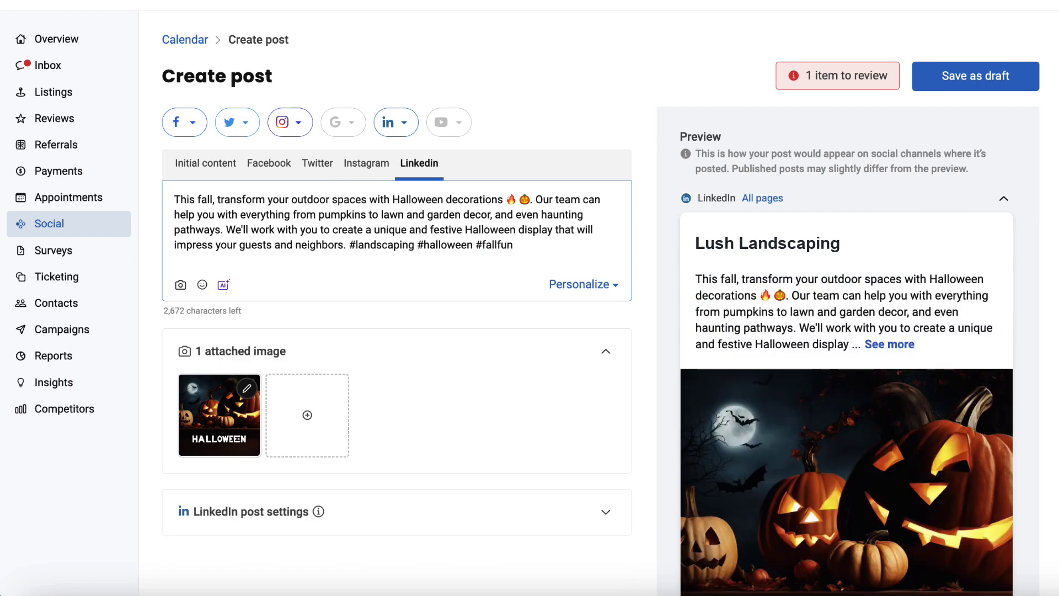
pyautogui.click(269, 162)
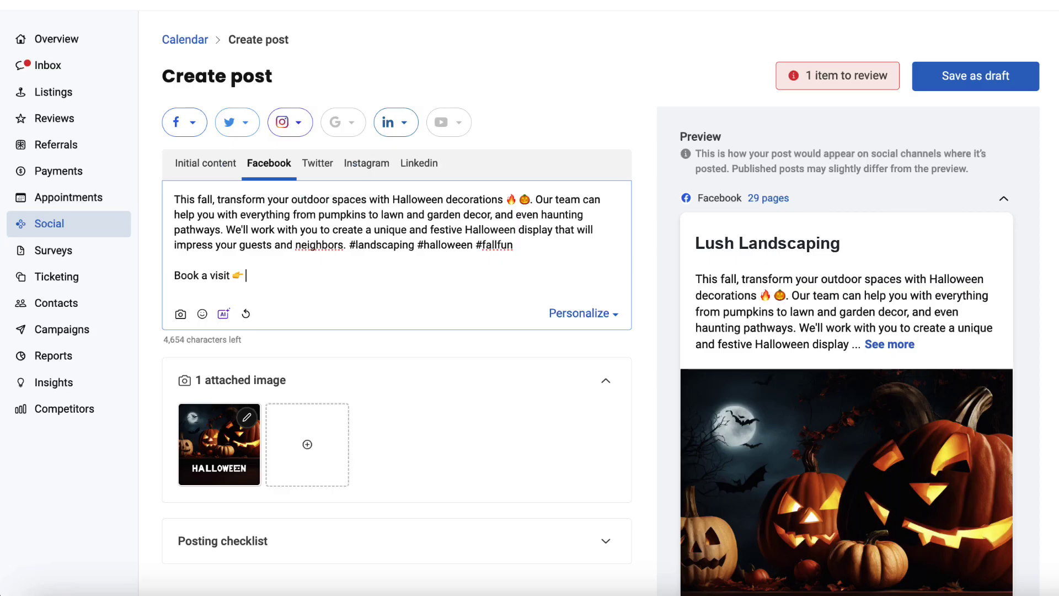
pyautogui.write('https://www.lushlandscapingpro.com/')
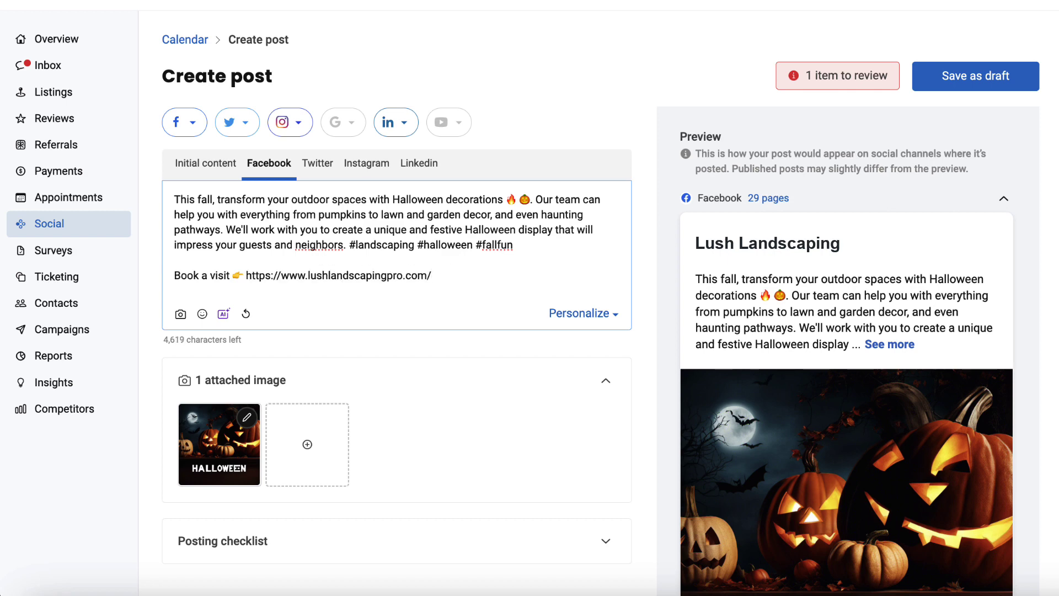
# - Have the AI make the Twitter version of the Halloween post shorter
pyautogui.click(317, 162)
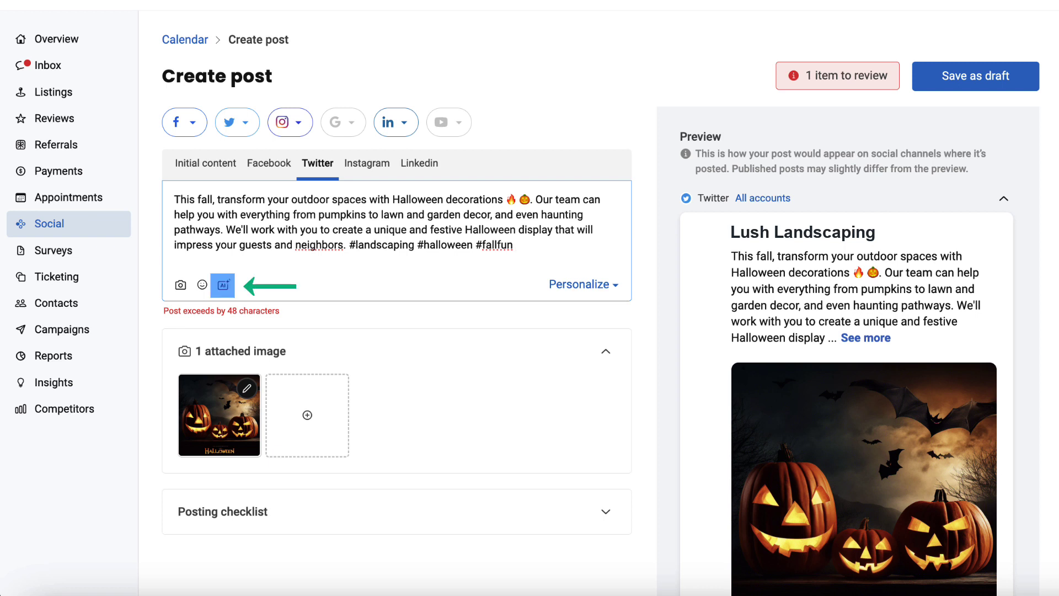
pyautogui.click(223, 285)
pyautogui.click(242, 506)
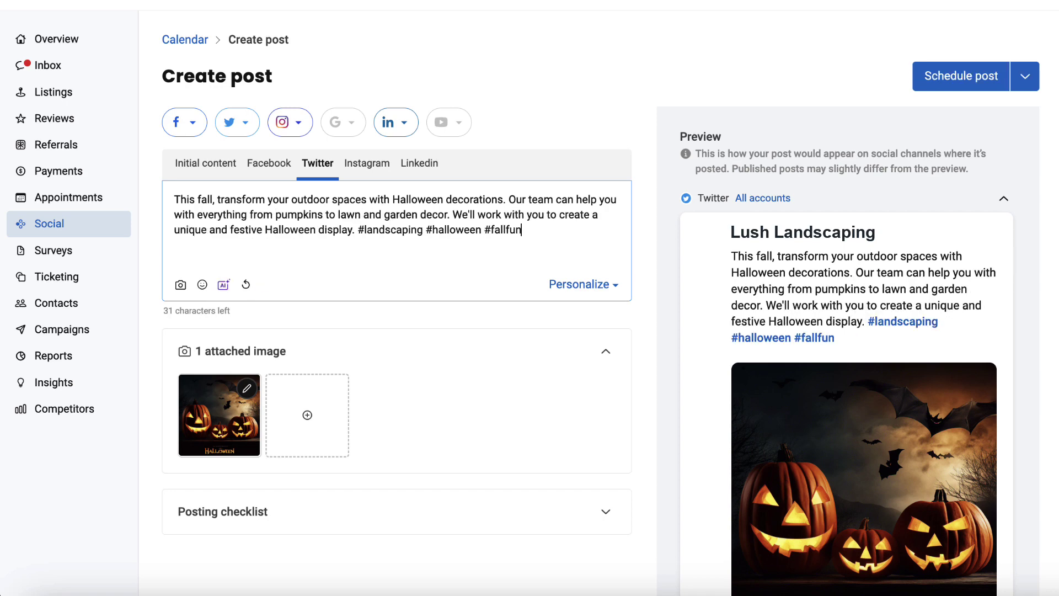
# - Generate additional AI hashtags for the Instagram version of the Halloween post
pyautogui.click(366, 163)
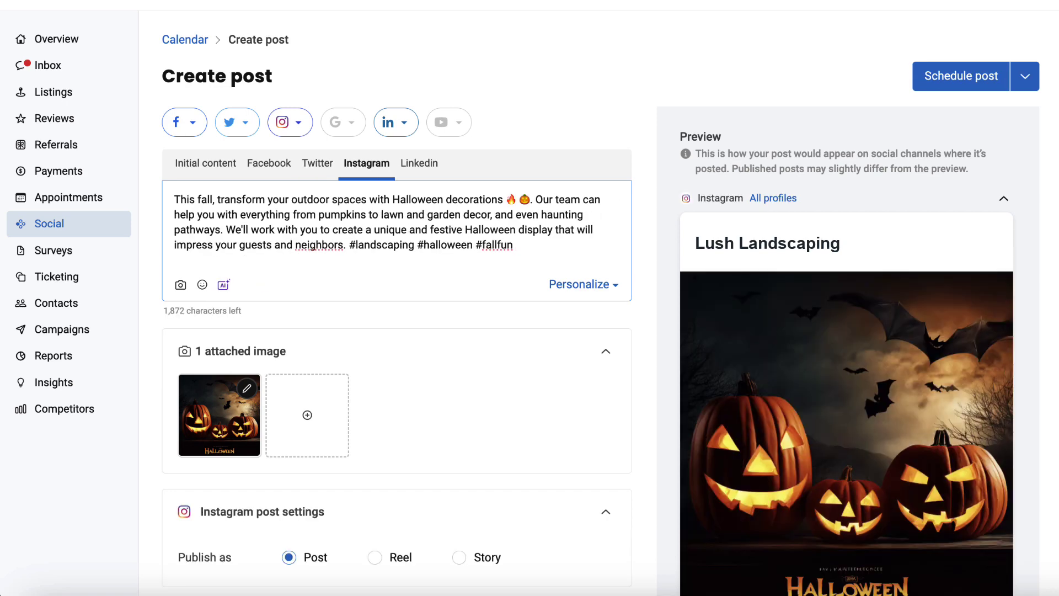
pyautogui.click(224, 285)
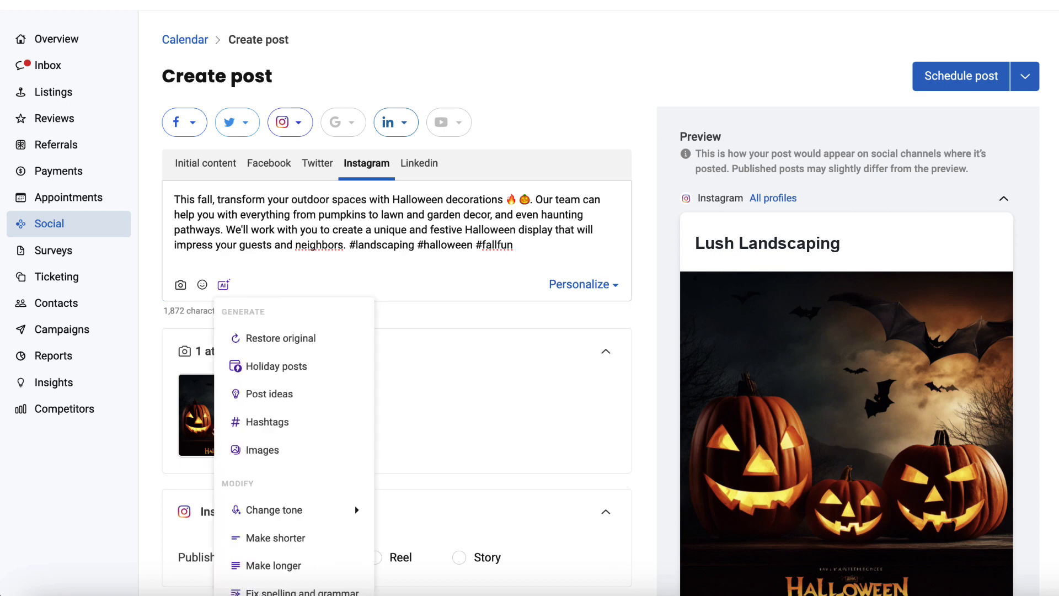
pyautogui.press('Return')
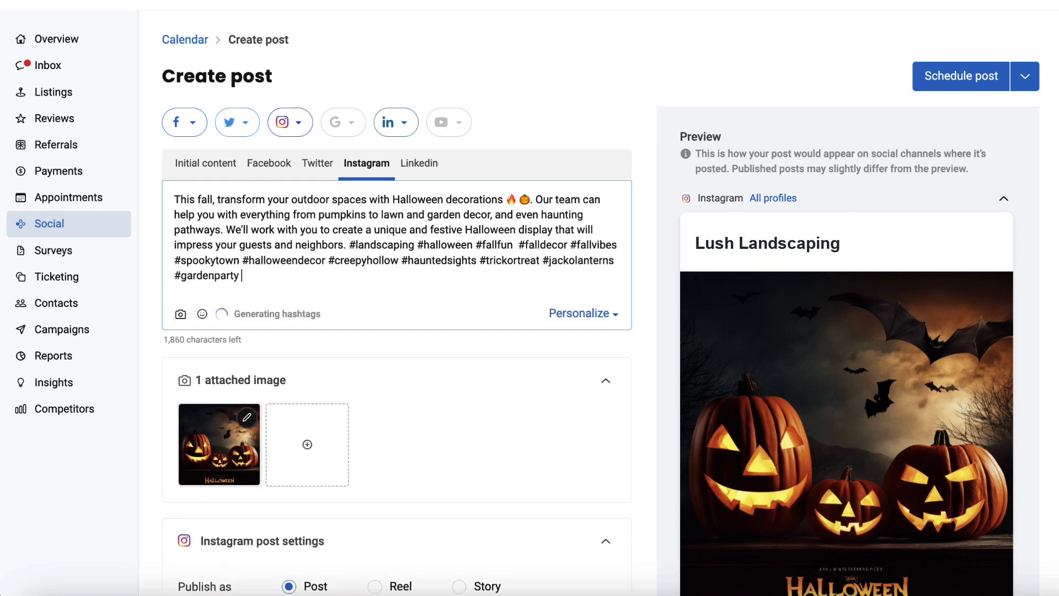